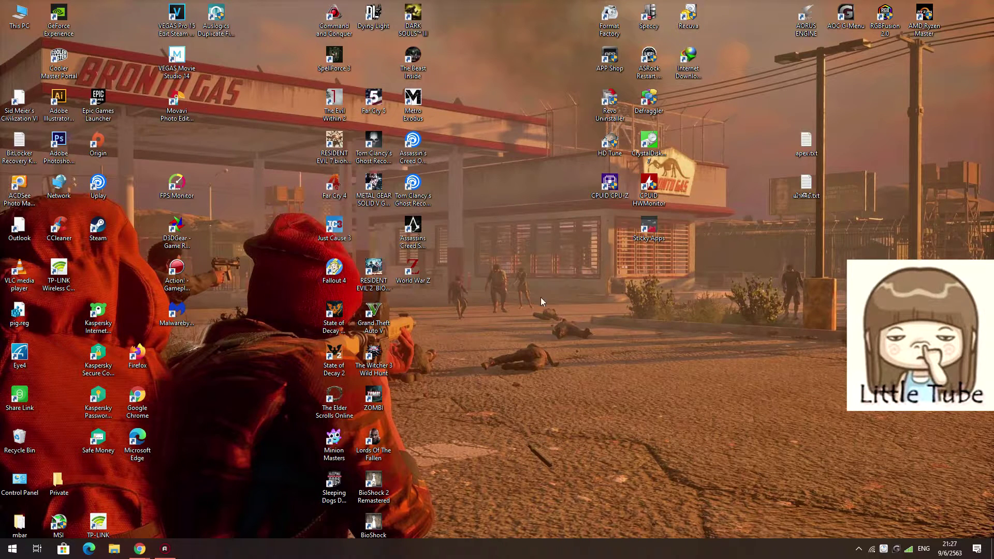
right_click(503, 304)
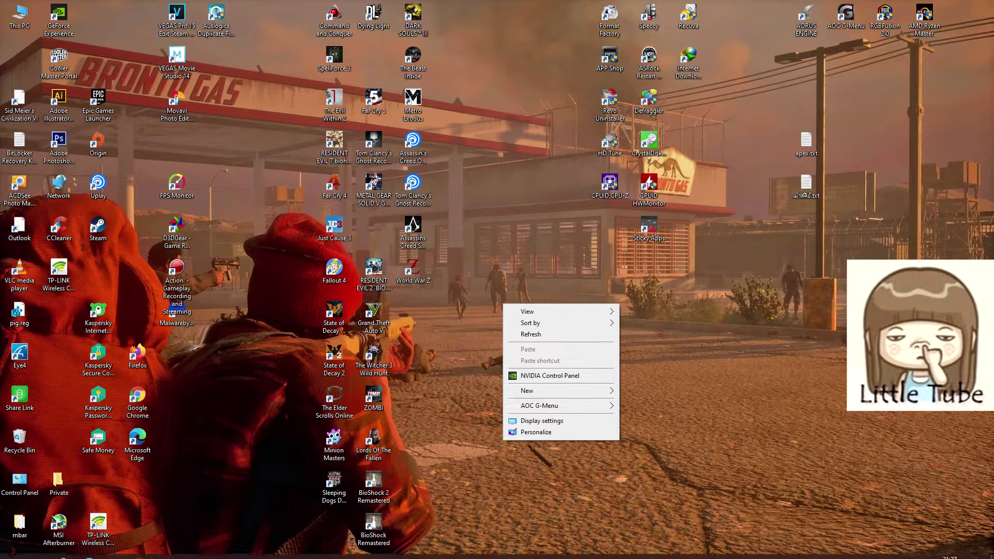
click(858, 549)
click(859, 548)
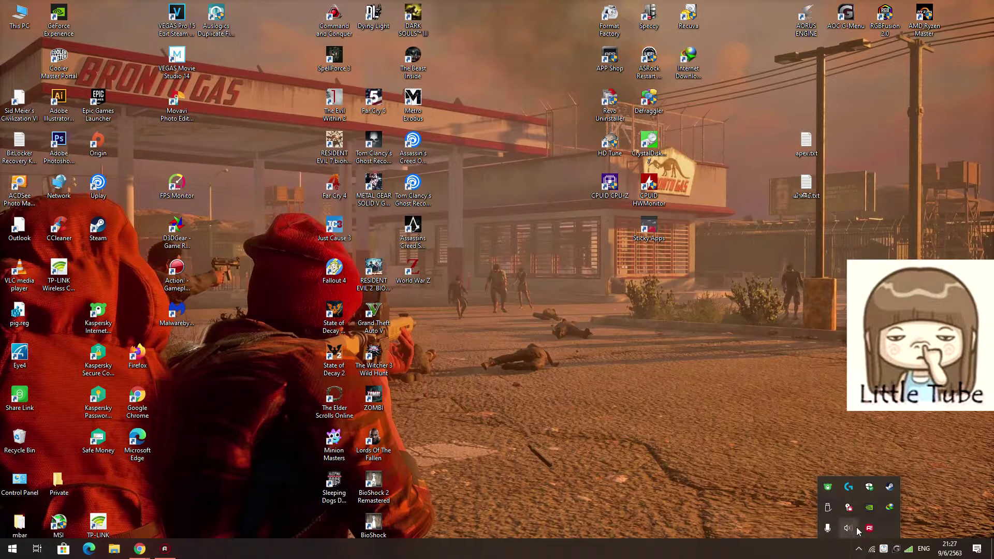
right_click(870, 512)
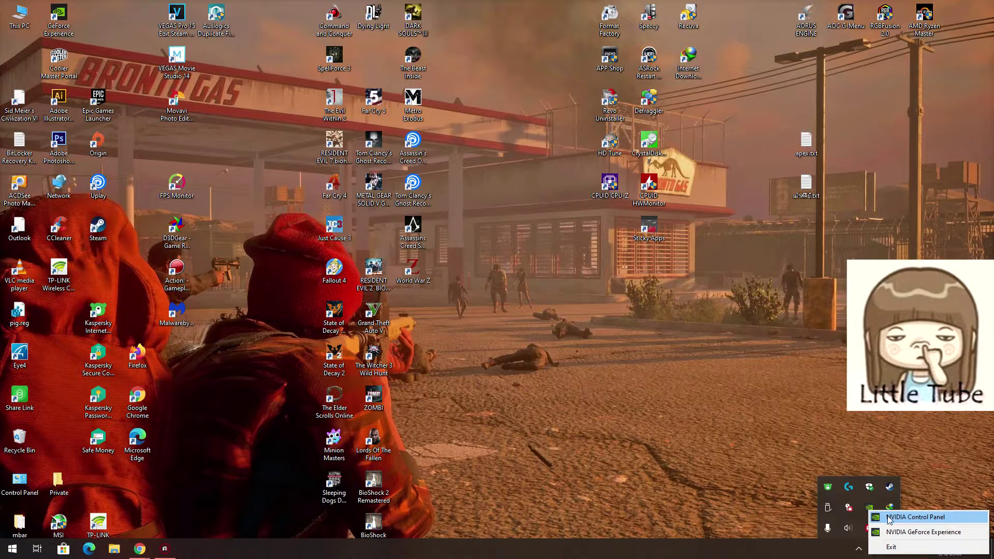
click(618, 458)
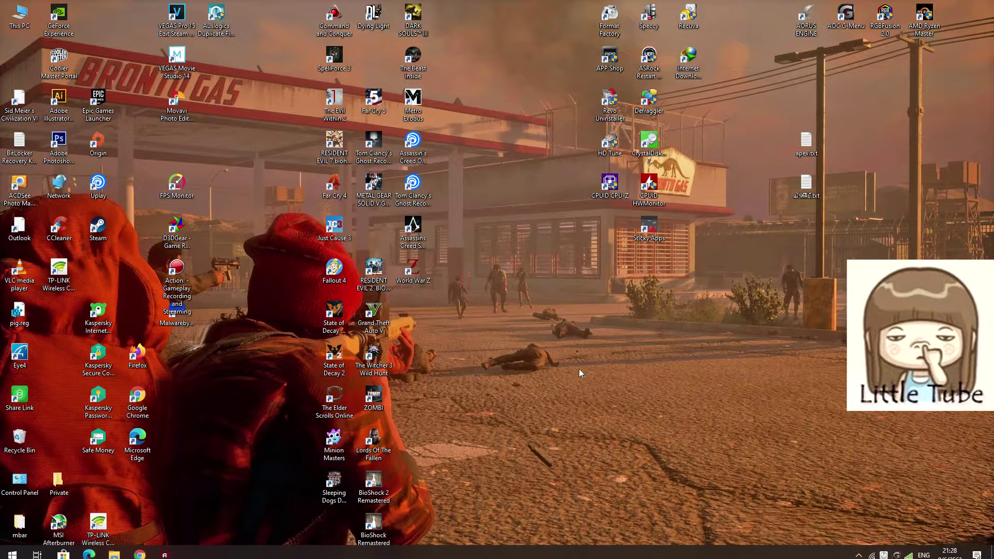
right_click(558, 352)
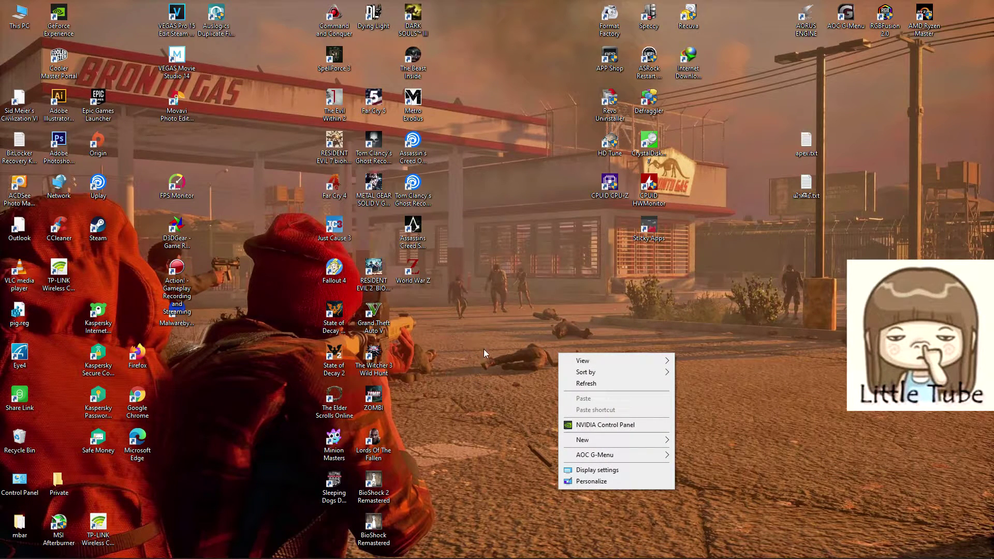
click(536, 358)
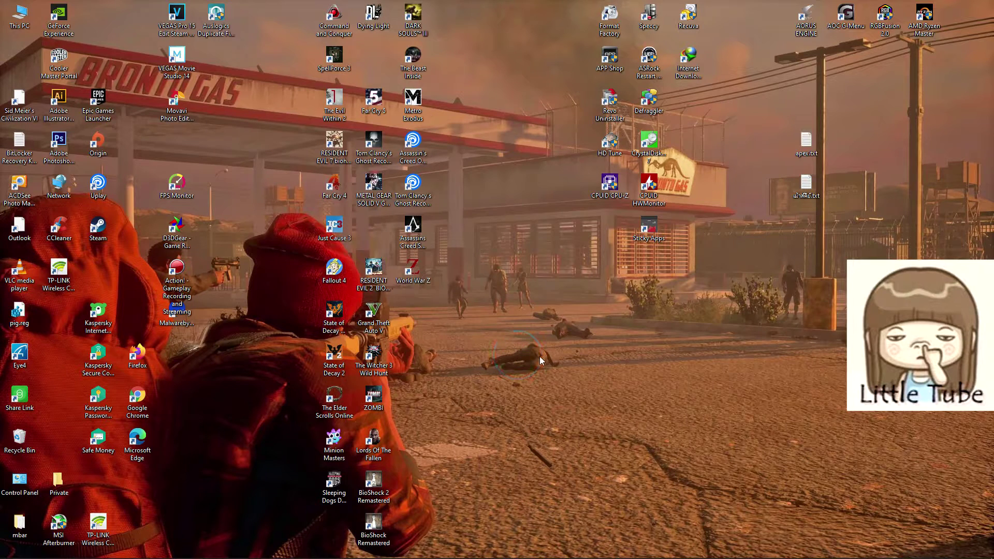
Step: Open the NVIDIA Control Panel and show the global settings under Manage 3D Settings
right_click(524, 356)
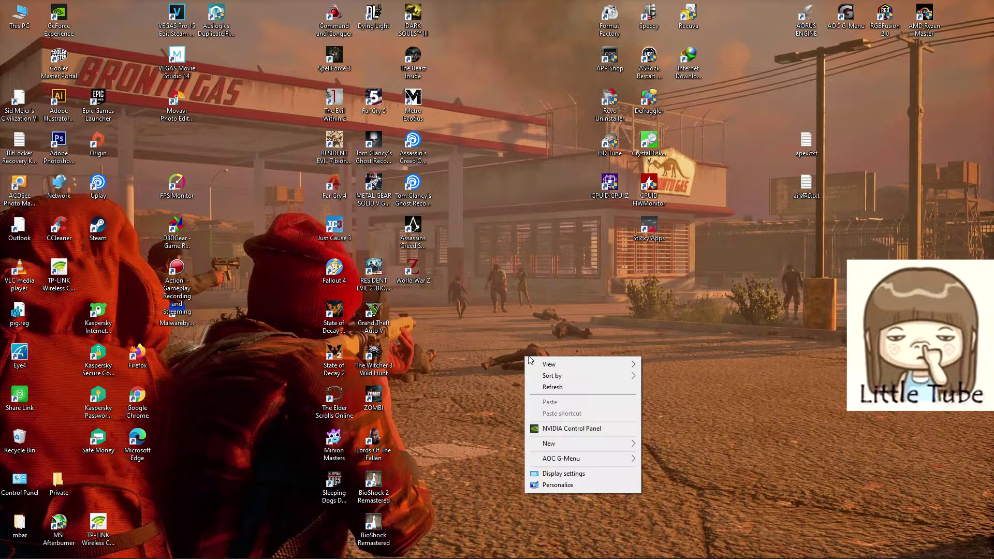
click(566, 429)
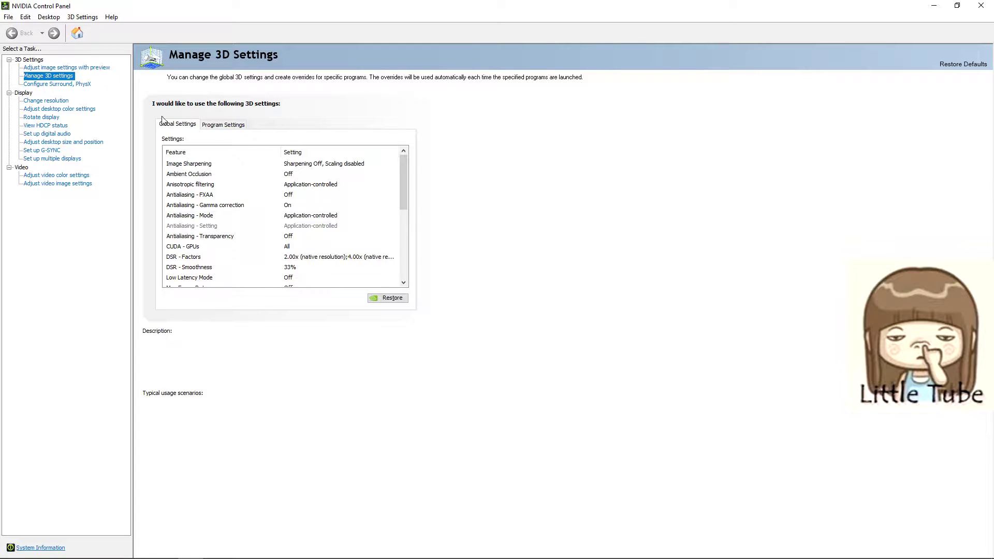
click(220, 127)
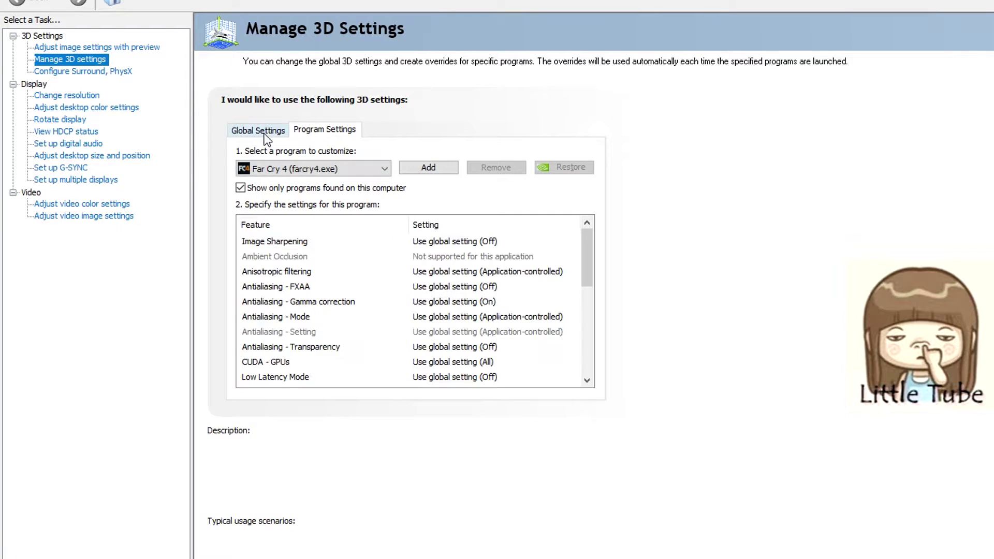
click(269, 132)
Step: Examine the global Max Frame Rate feature and its available options
scroll(254, 181, down, 1)
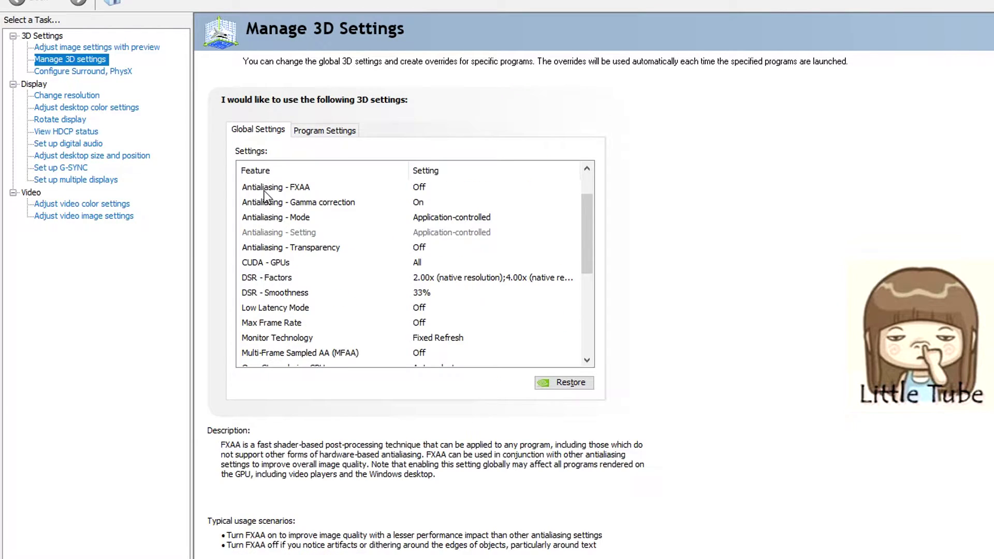
scroll(274, 272, down, 1)
click(268, 280)
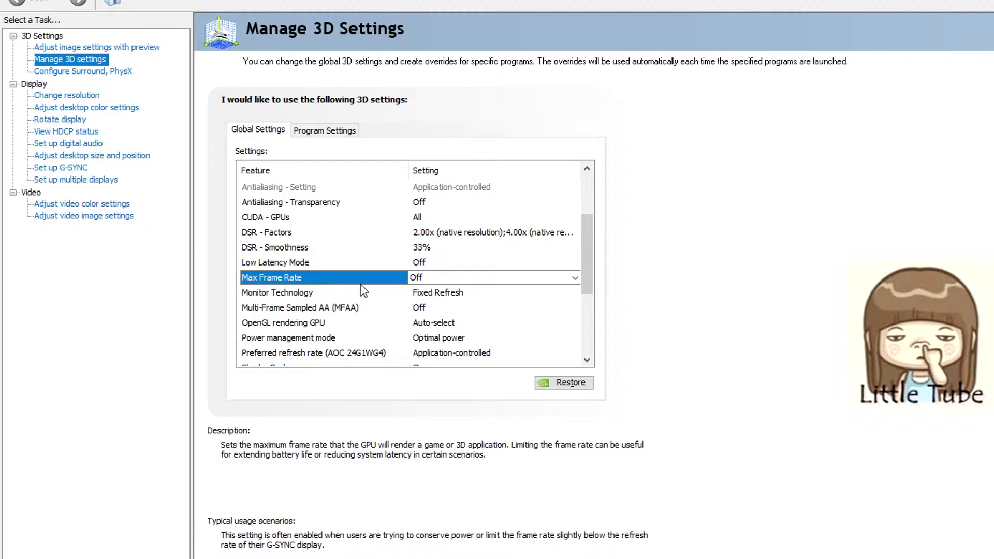
mouse_move(379, 285)
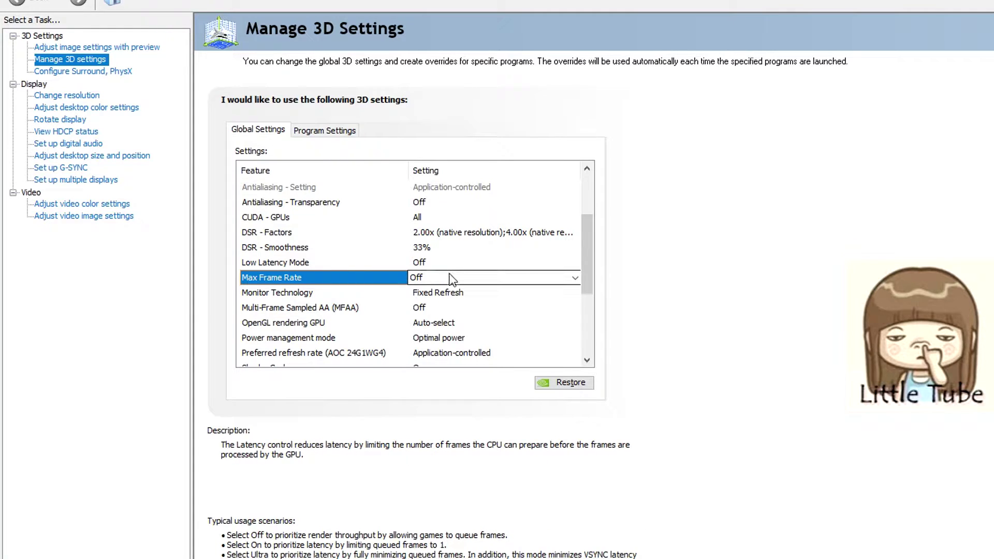
click(486, 278)
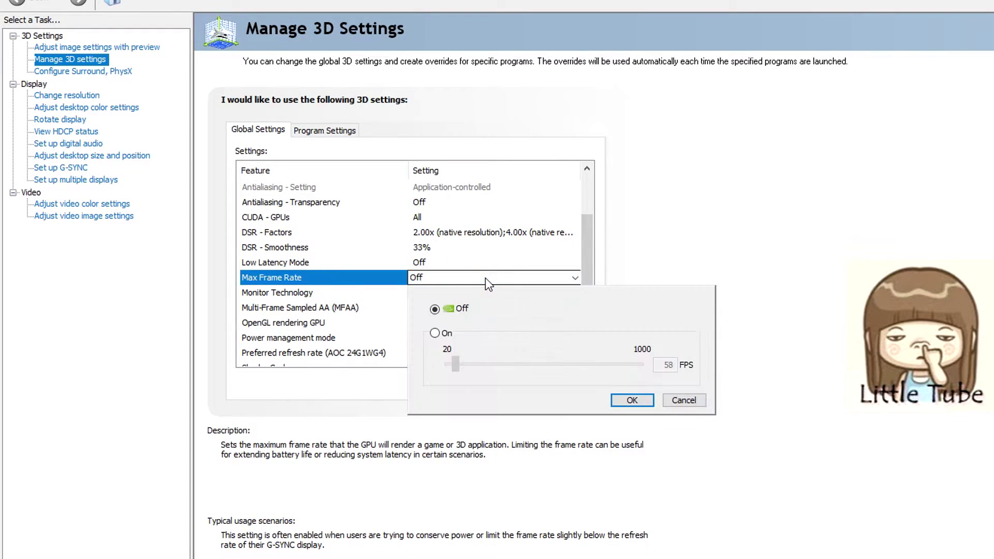
click(349, 282)
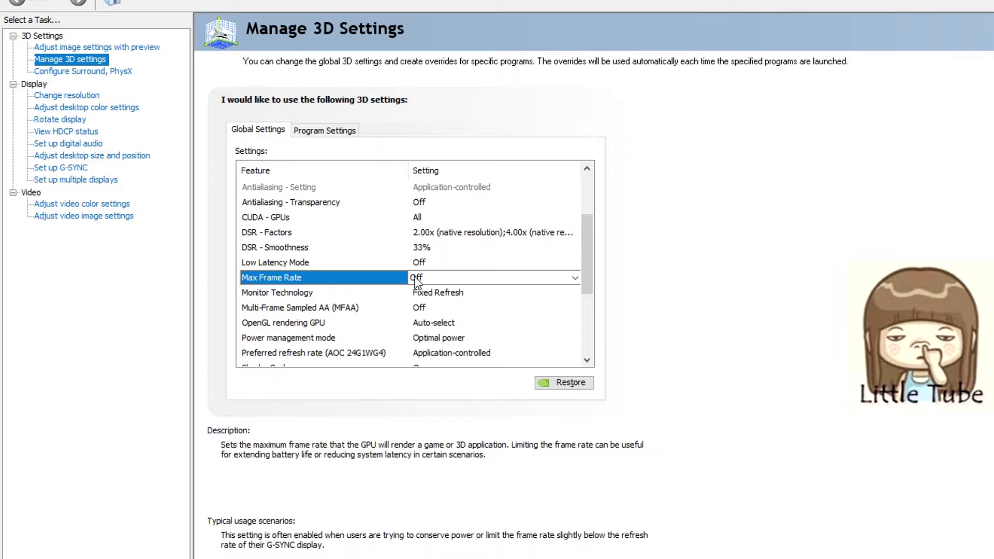
Step: Try turning on the global Max Frame Rate limit with a value of 60 FPS
click(450, 278)
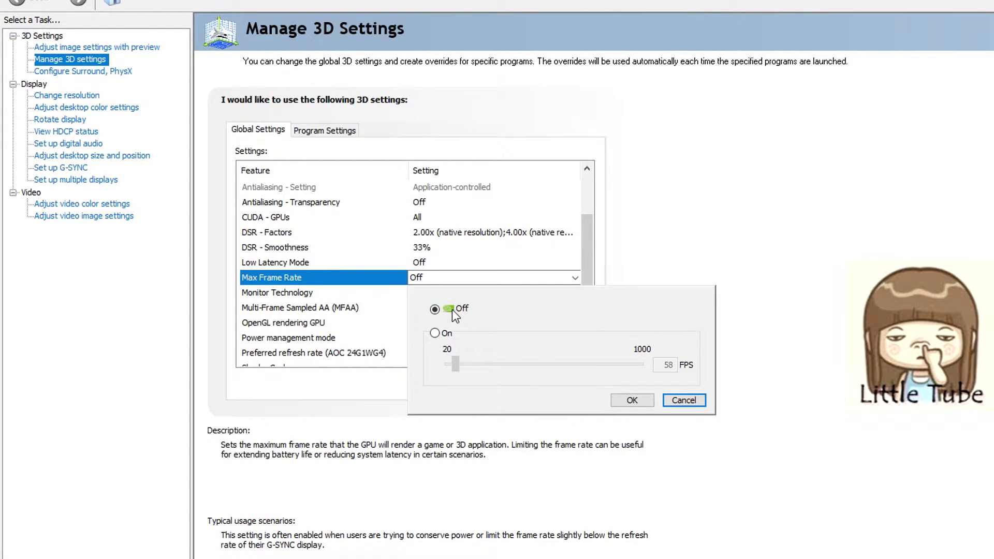
click(438, 334)
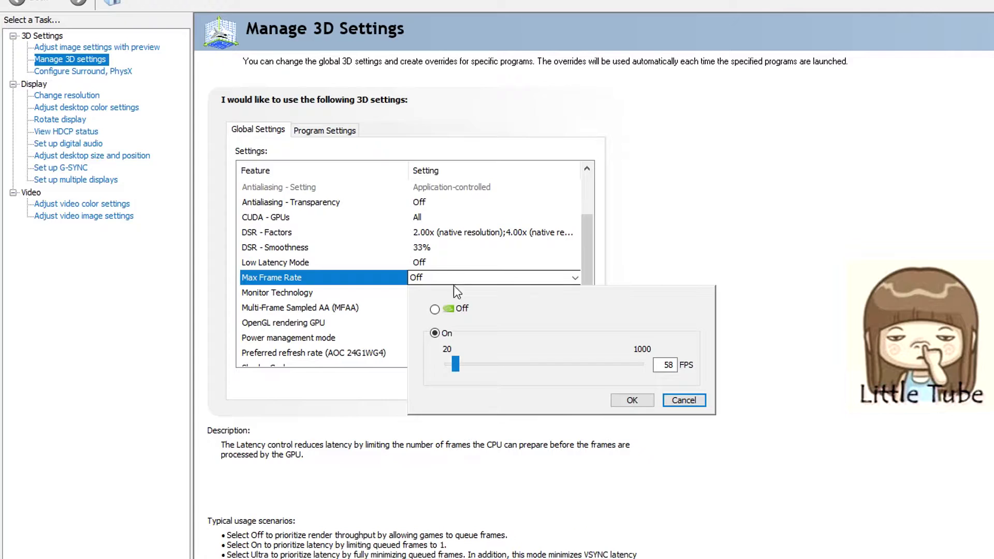
drag(457, 365, 481, 369)
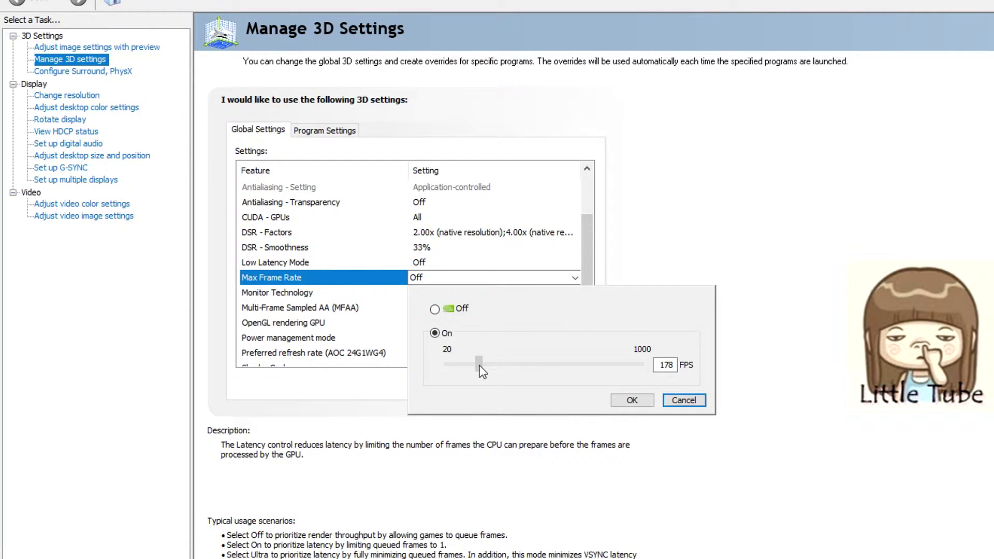
drag(479, 366, 464, 364)
double_click(667, 365)
text(124)
key(Return)
text(60)
mouse_move(302, 283)
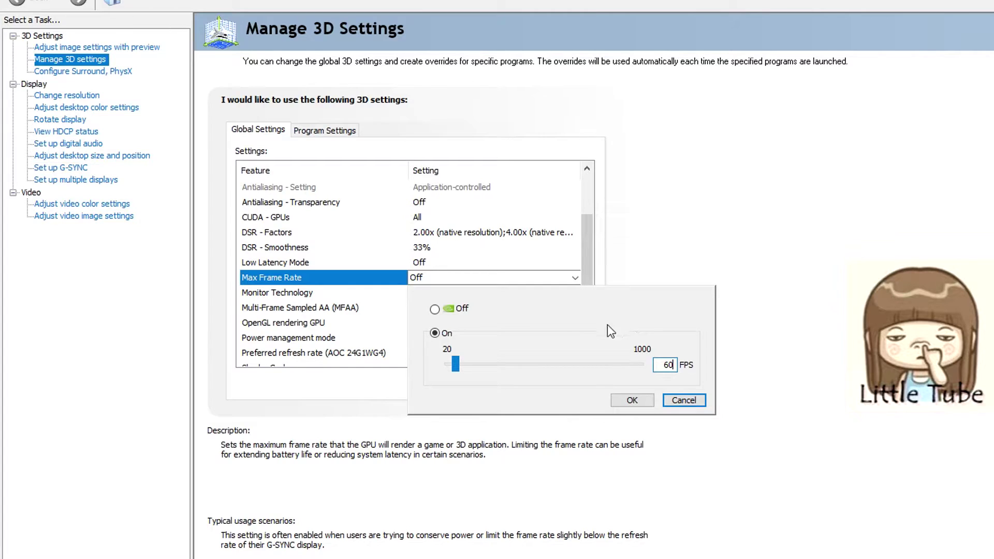
Step: Try a global Max Frame Rate limit of 144 FPS, then discard the change
double_click(671, 364)
text(144)
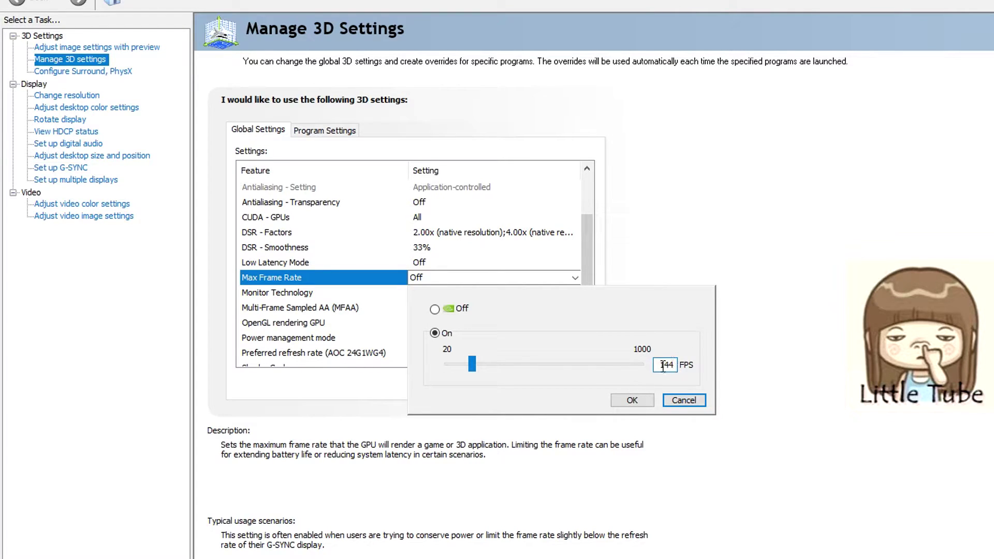
drag(661, 365, 674, 365)
click(684, 401)
Step: In the program-specific settings, choose Far Cry 4 (ige_wpf64.exe) as the program to customize
click(333, 133)
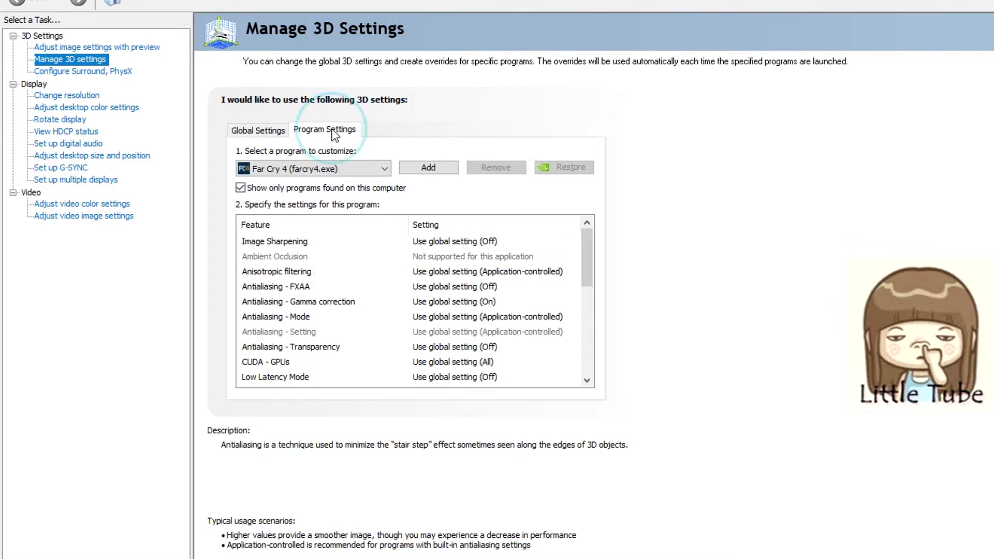
click(348, 167)
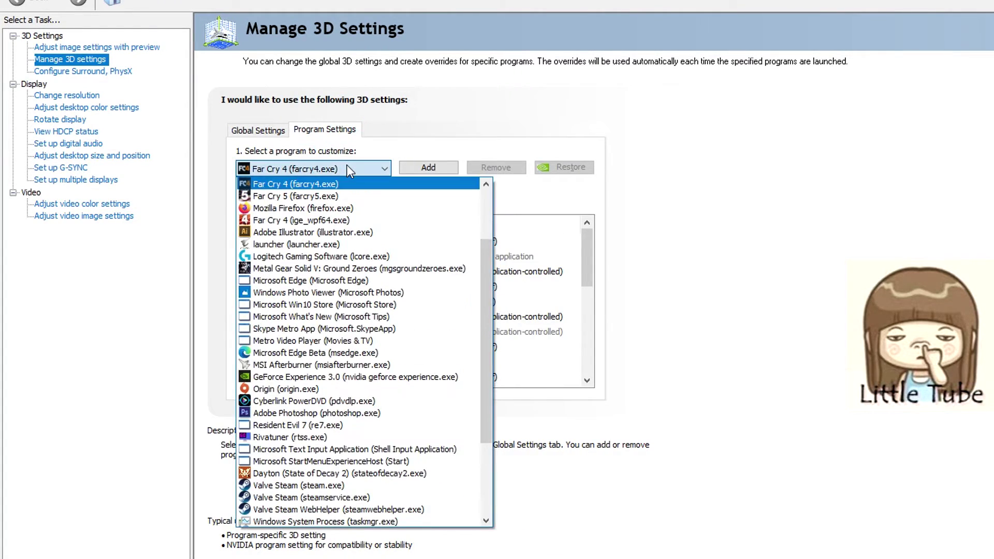
click(334, 219)
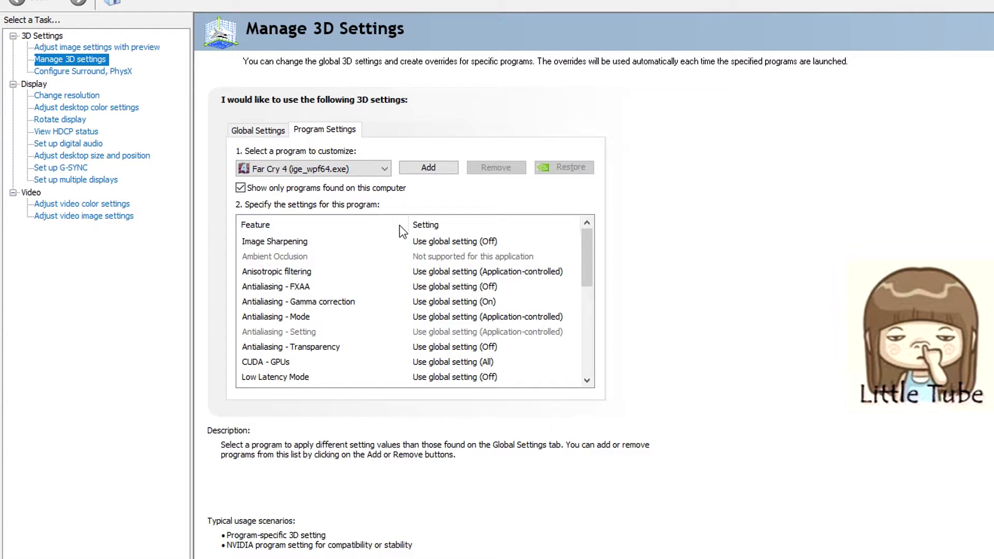
Step: Try a Max Frame Rate limit of 60 FPS for the selected Far Cry 4 program, then discard the change
scroll(390, 239, down, 1)
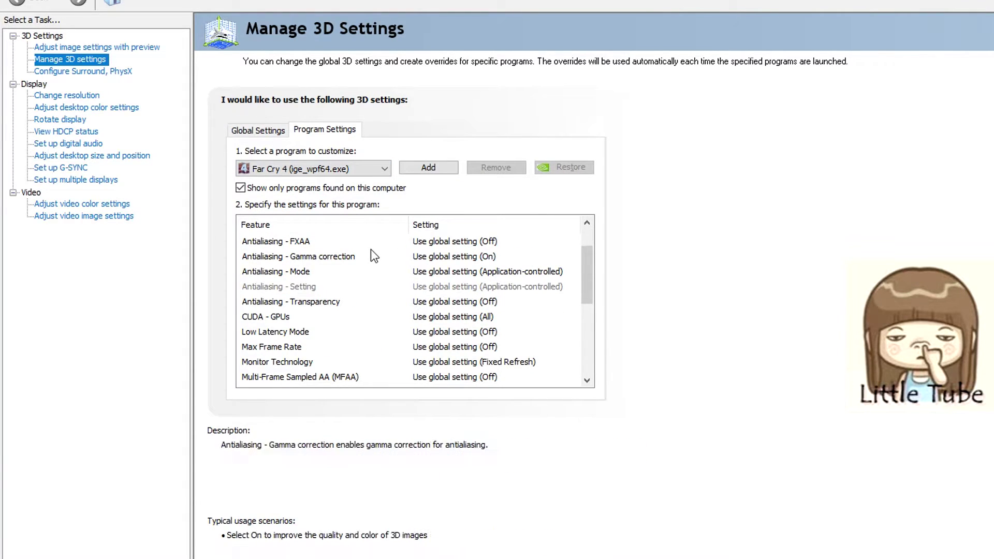
scroll(371, 250, down, 1)
click(293, 303)
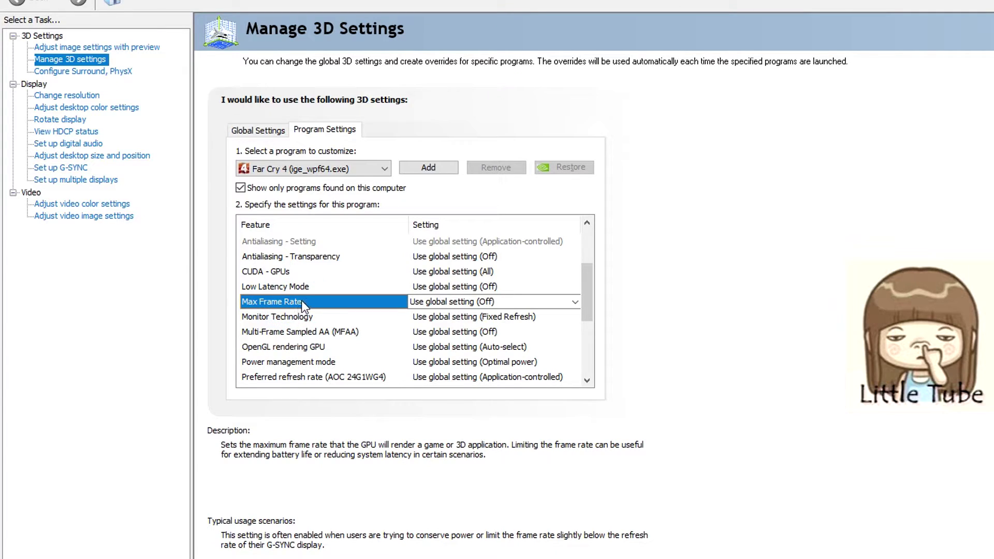
click(464, 304)
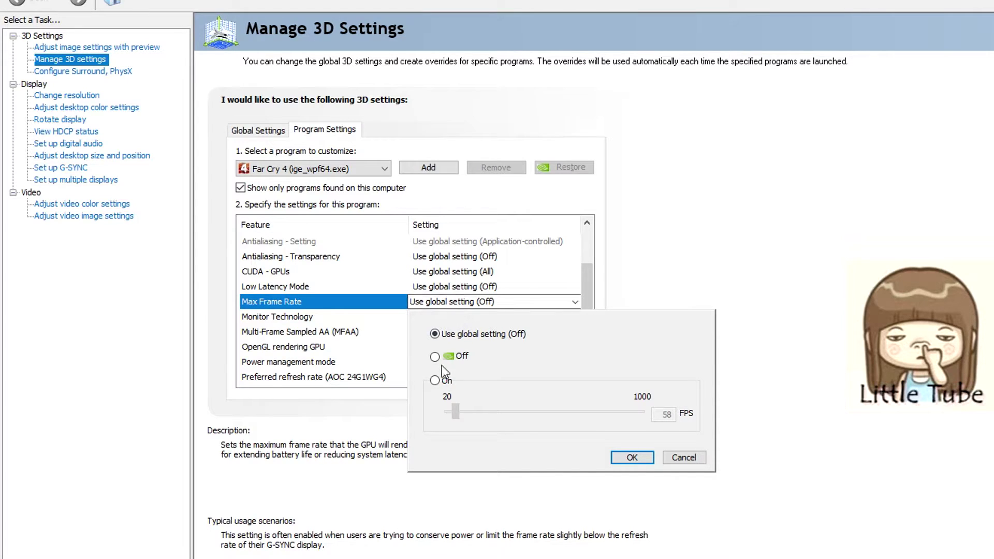
click(435, 381)
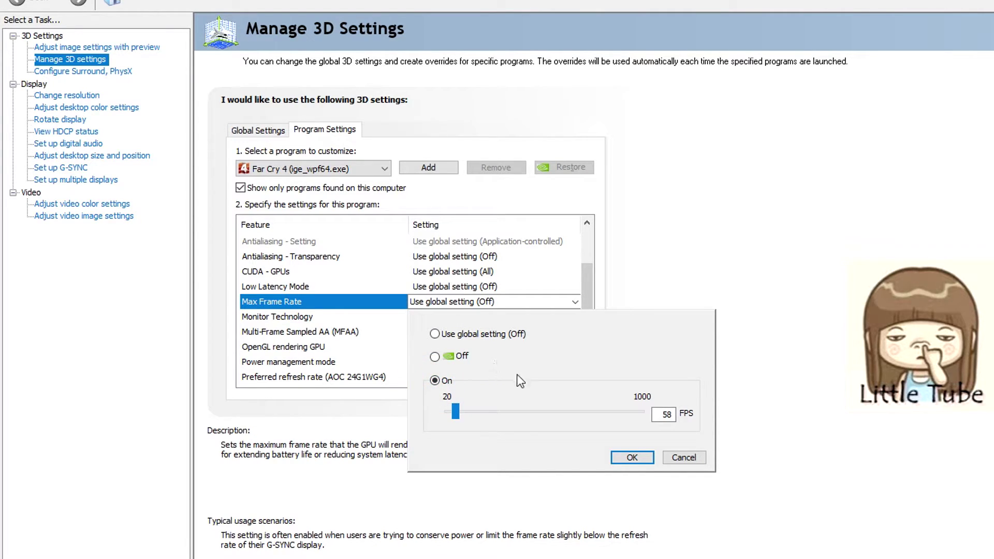
drag(455, 410, 460, 413)
click(665, 414)
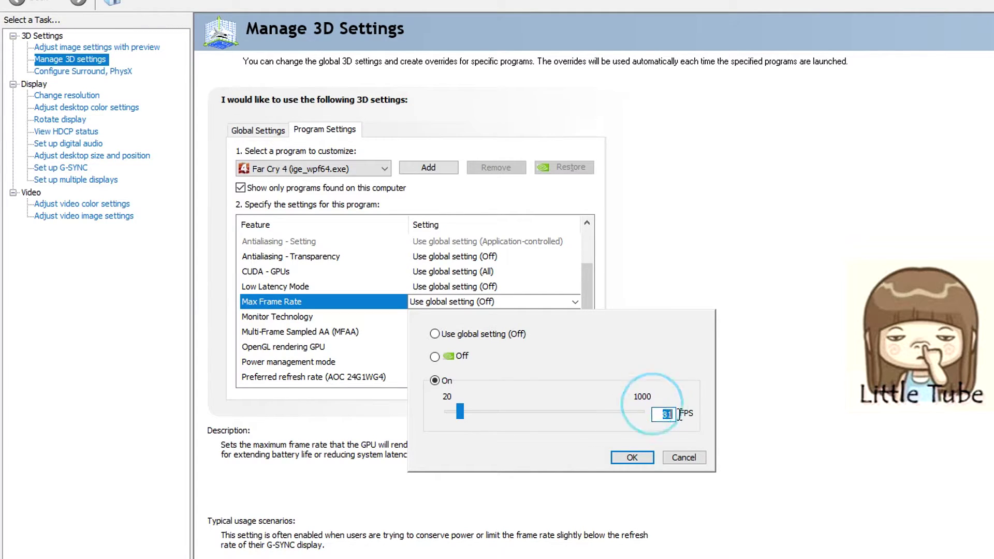
text(60)
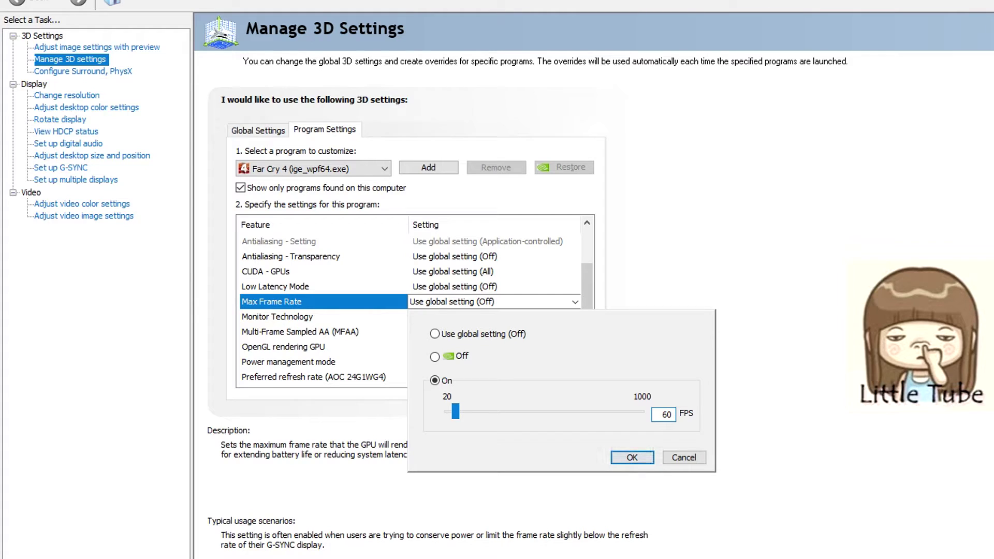
click(703, 457)
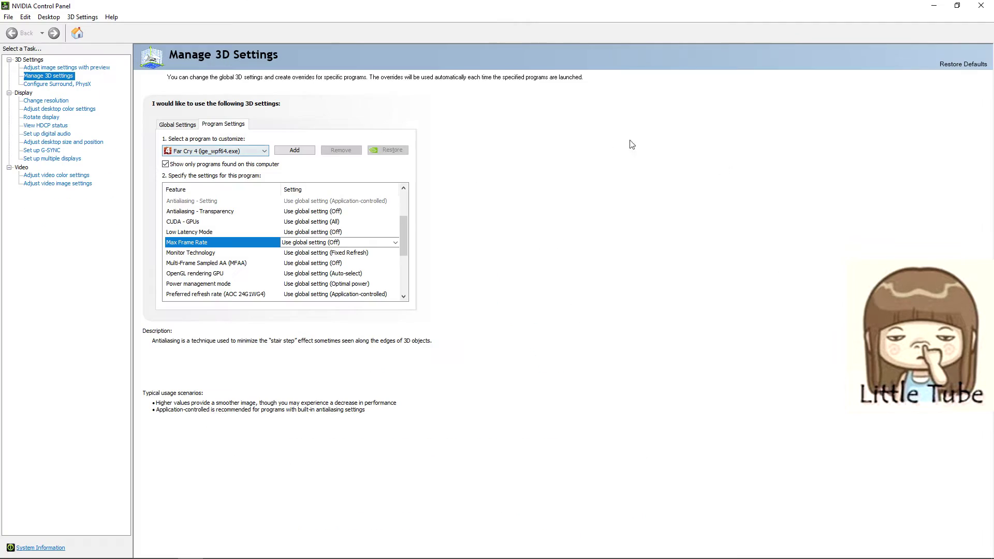
Step: Minimize the control panel and move the Dying Light desktop shortcut to the spot directly above Far Cry 5
click(934, 5)
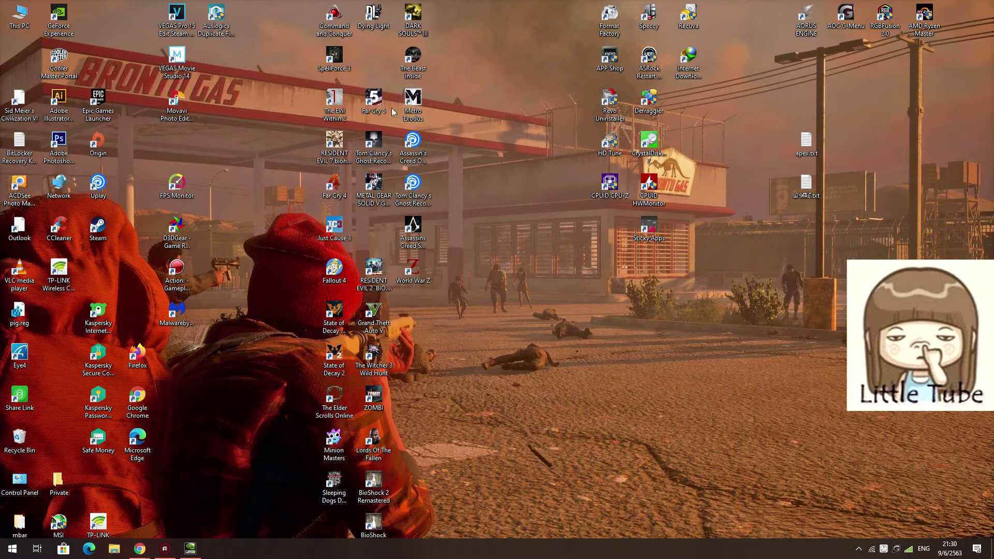
drag(374, 16, 477, 285)
click(507, 305)
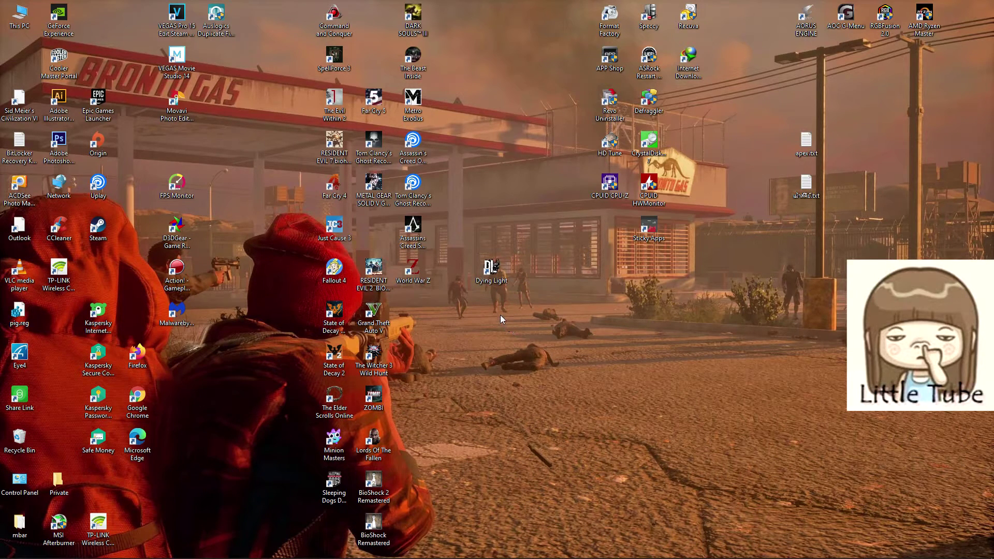
drag(496, 280, 458, 322)
click(445, 353)
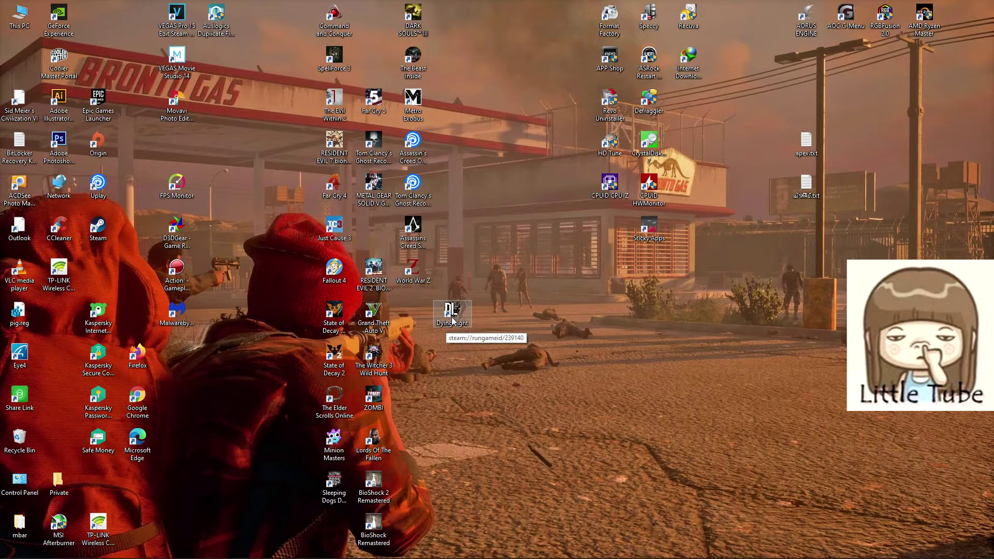
drag(453, 317, 375, 67)
click(558, 483)
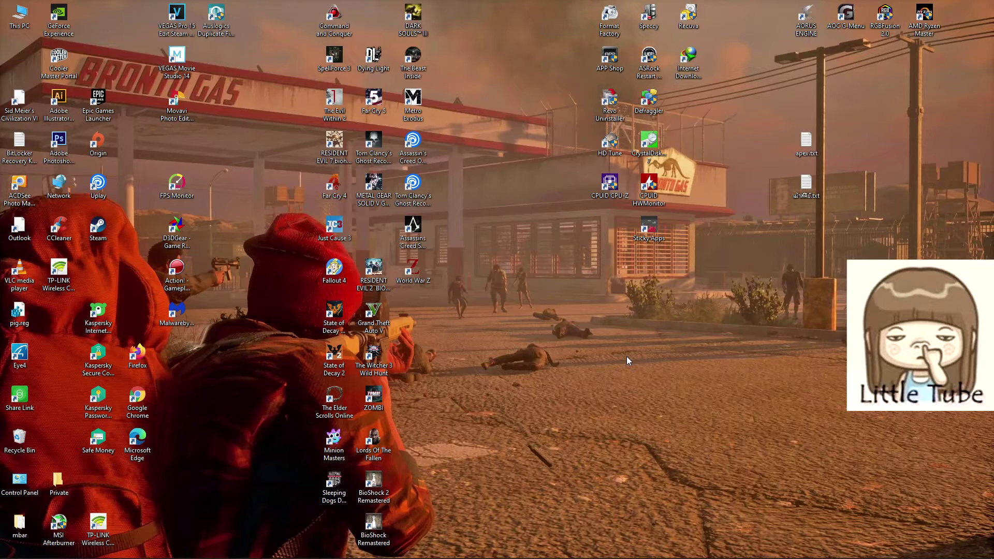
Step: Bring the NVIDIA Control Panel back up from the desktop
right_click(538, 321)
click(509, 312)
right_click(545, 309)
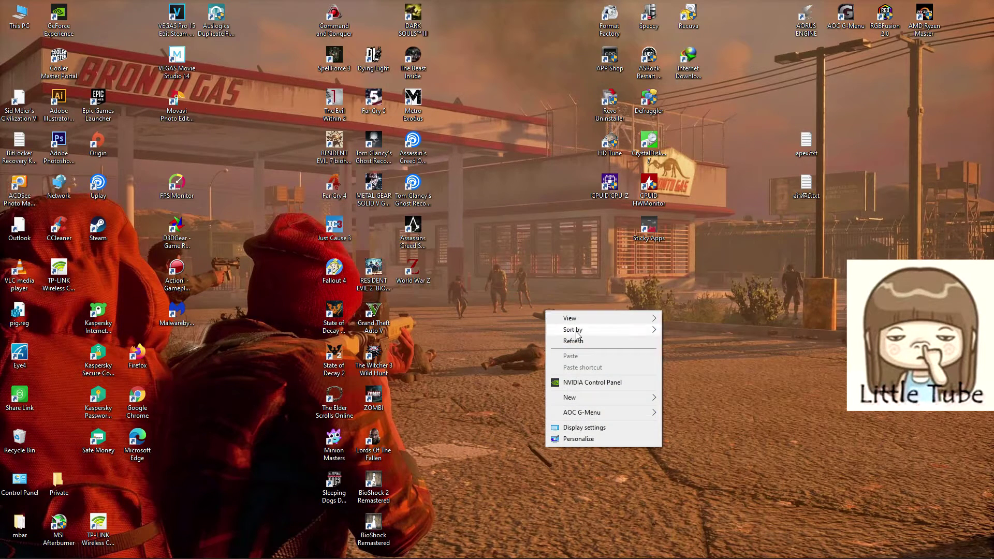
click(596, 383)
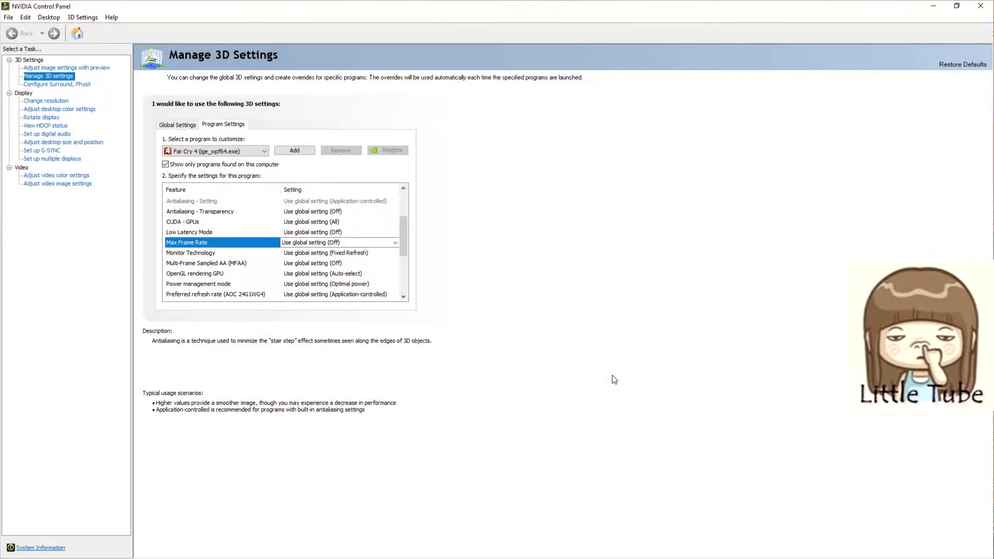
Step: In the global 3D settings, try turning on the Max Frame Rate limit and adjusting its FPS value, then discard the change
click(233, 166)
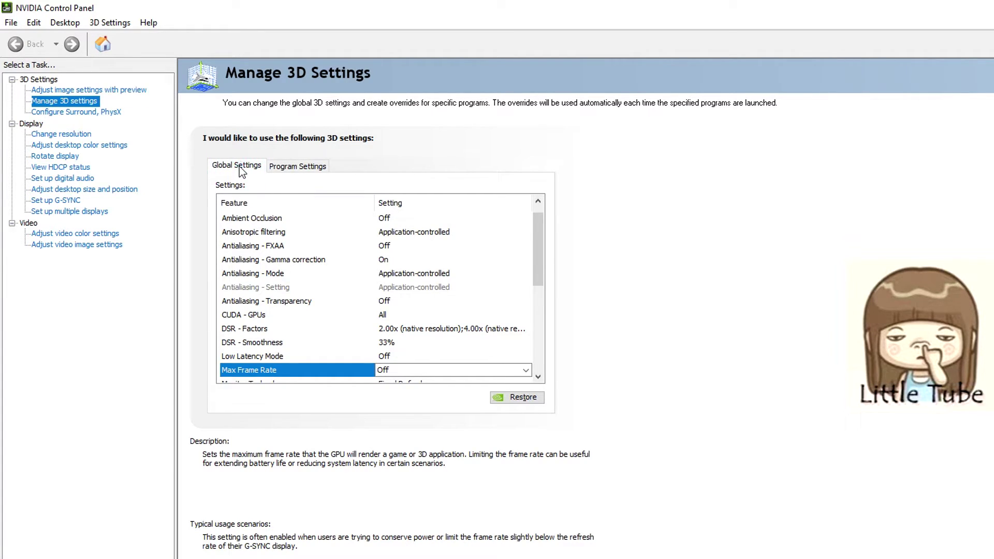
scroll(305, 243, down, 1)
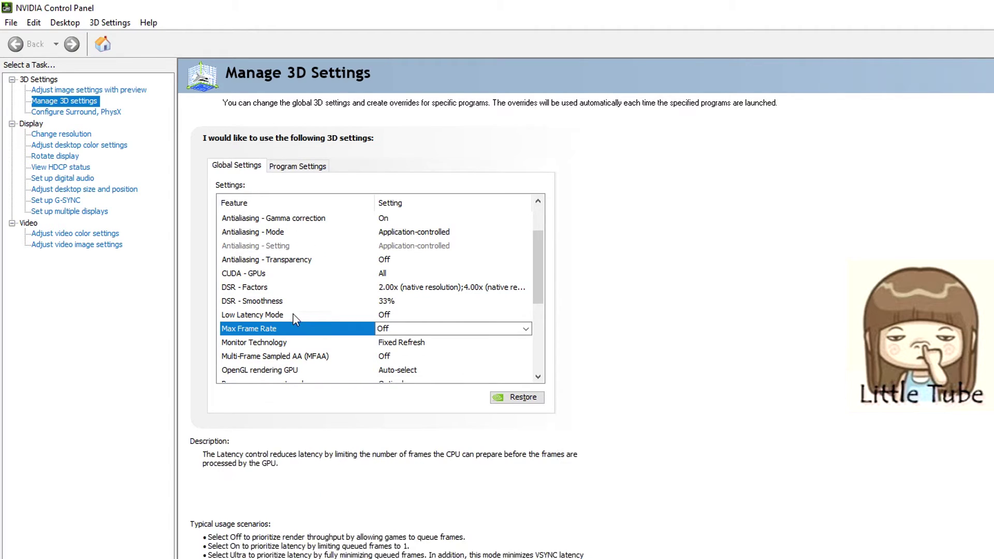
scroll(265, 331, down, 1)
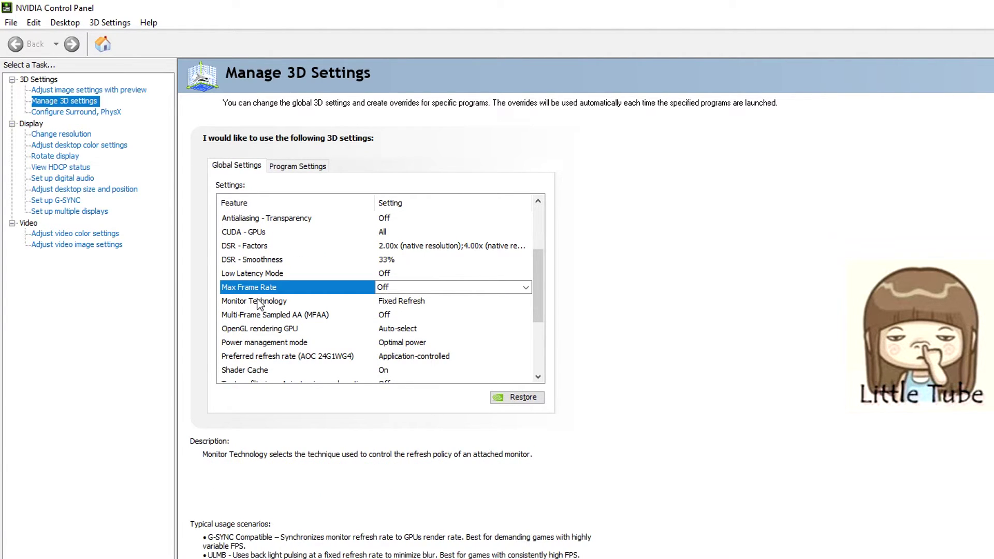
click(262, 297)
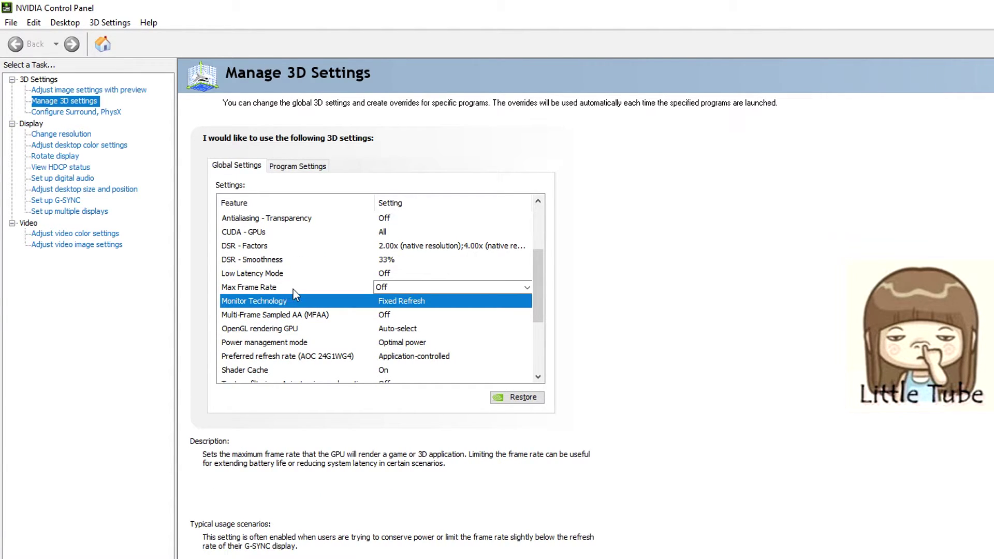
click(262, 289)
click(439, 282)
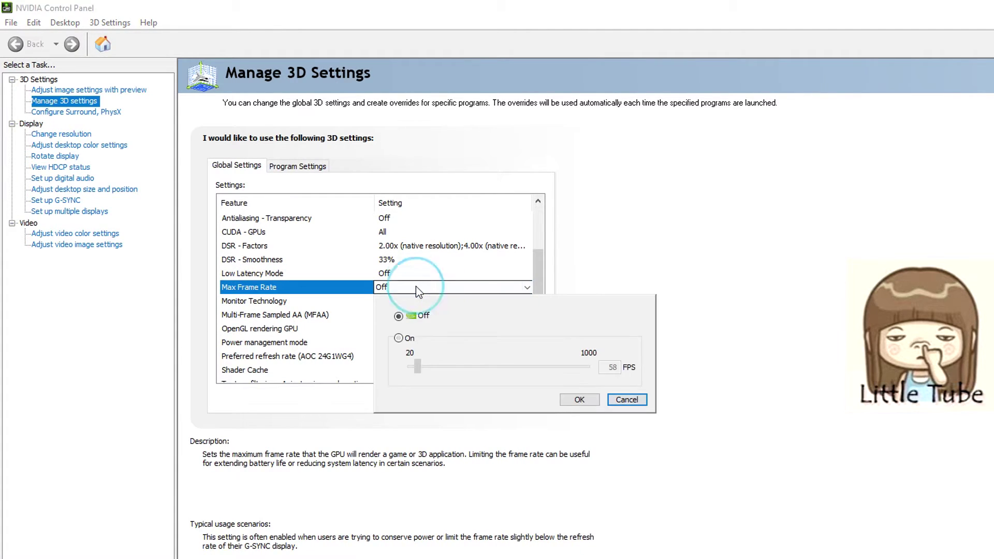
click(399, 338)
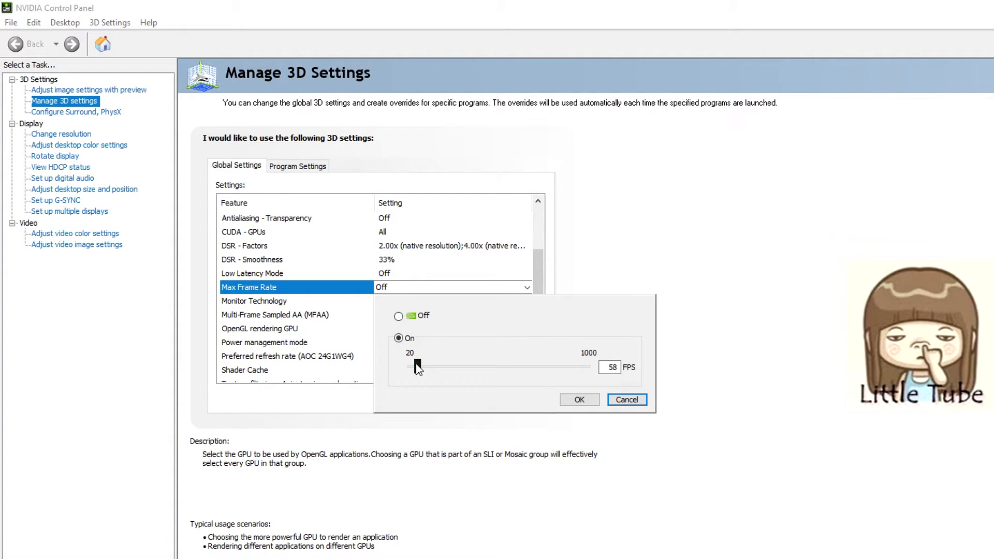
drag(417, 364, 425, 371)
click(626, 400)
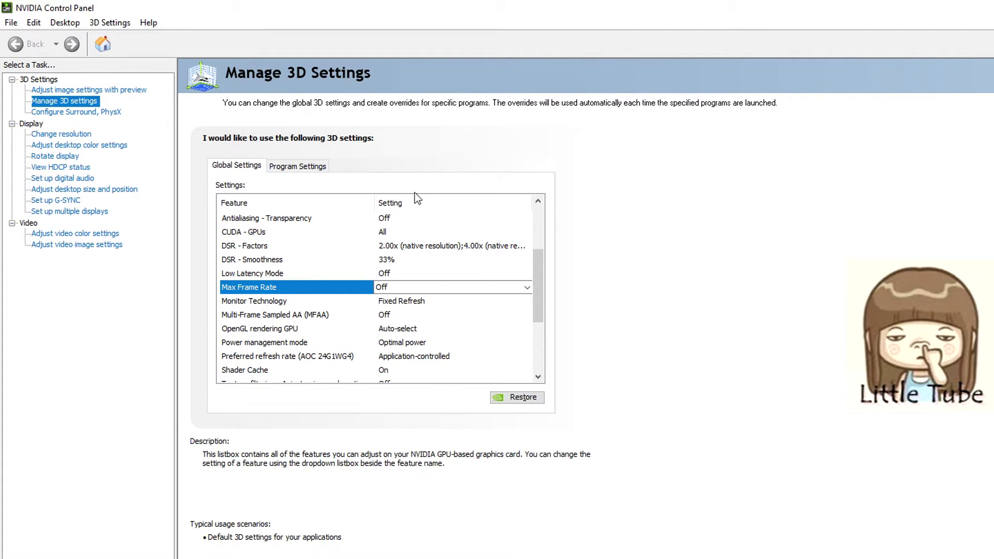
Step: Return to the program-specific settings and select Far Cry 4 (ige_wpf64.exe) from the program list
click(301, 167)
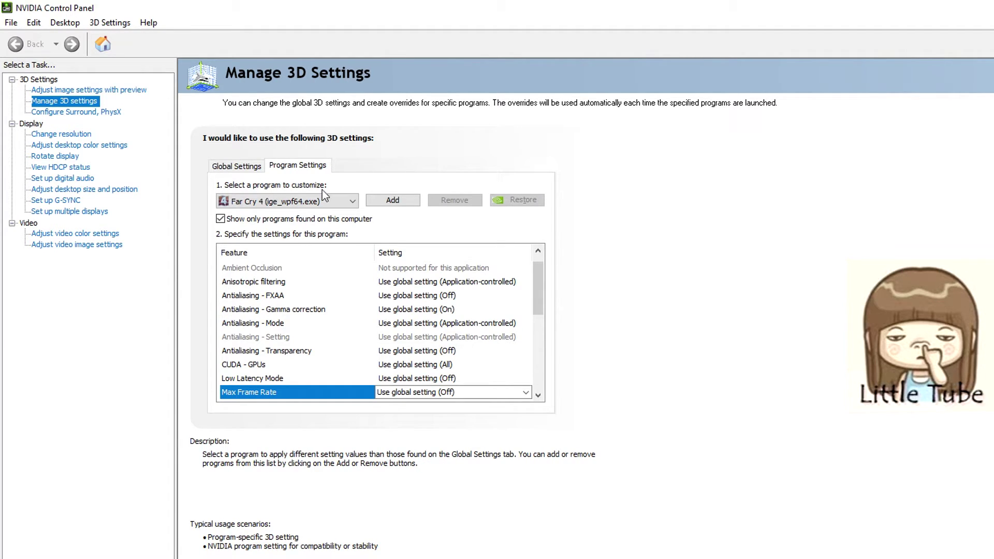
click(308, 200)
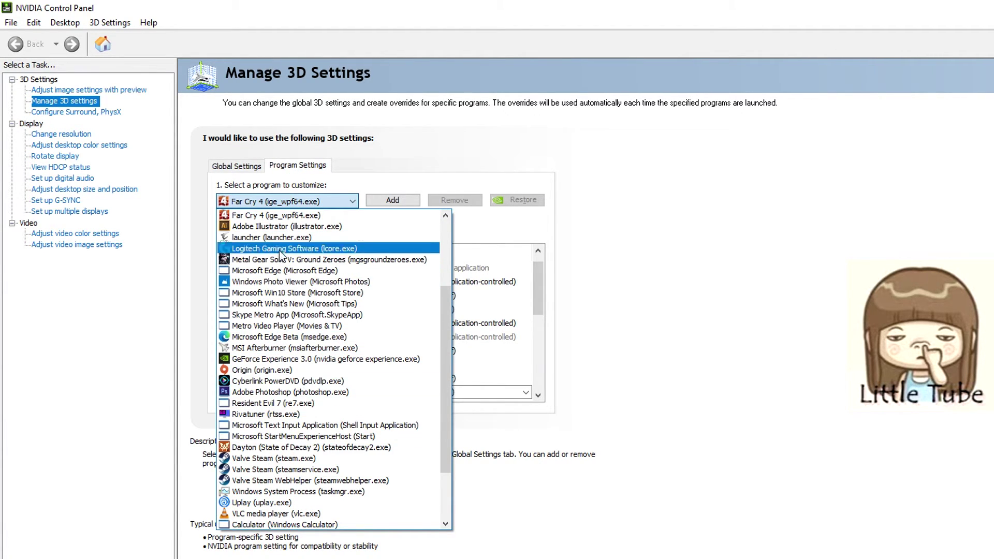
click(277, 215)
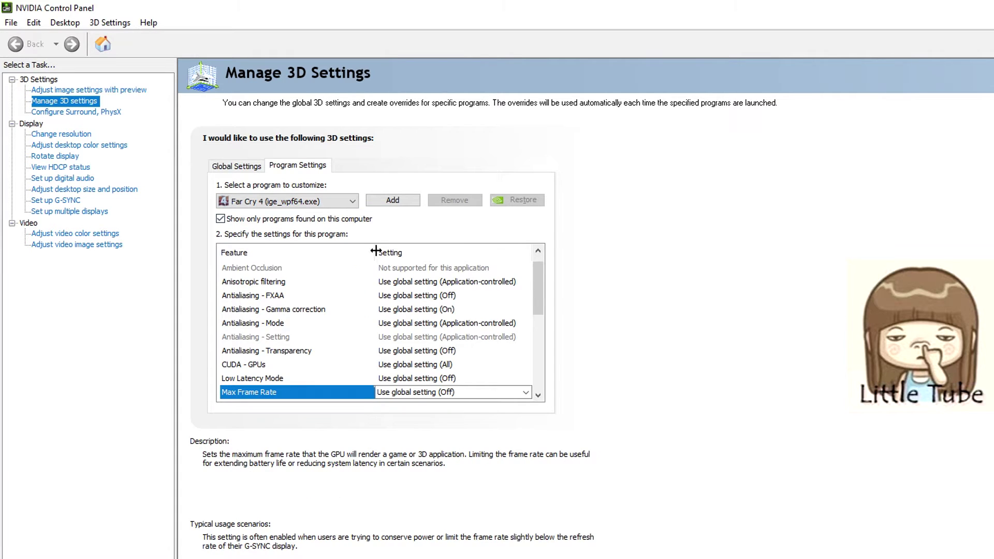
Step: Try the On, Off and Use global setting options of Max Frame Rate for Far Cry 4, then discard the changes
scroll(383, 275, down, 1)
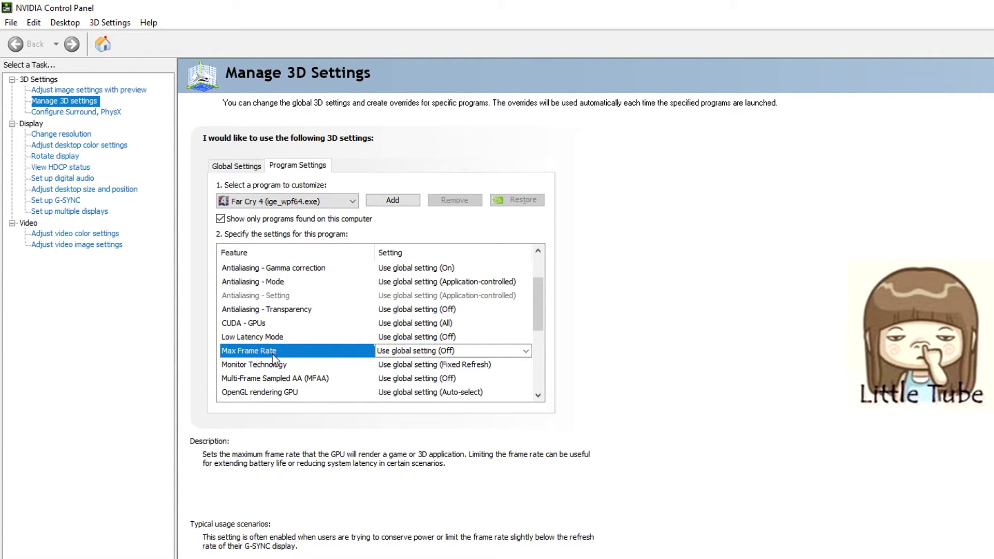
click(422, 352)
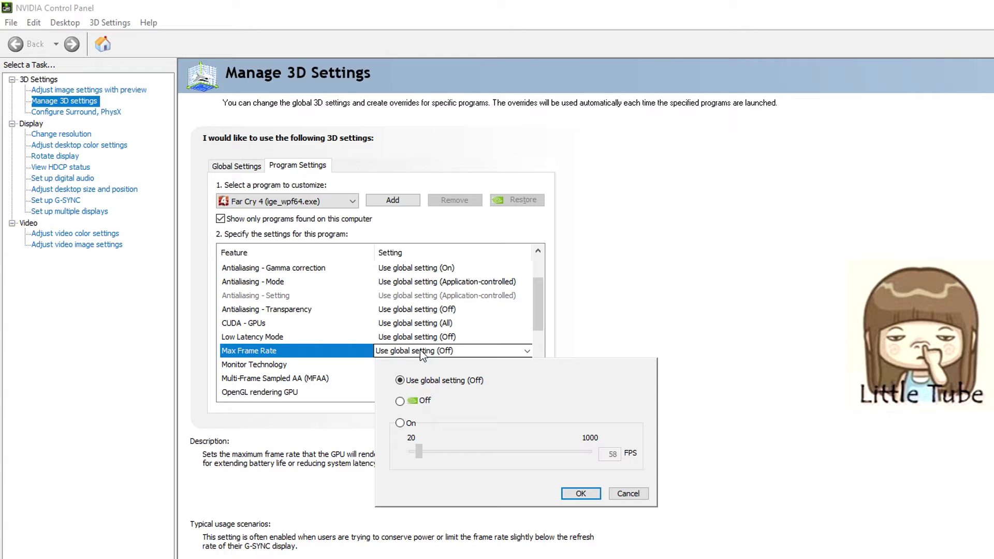
click(400, 423)
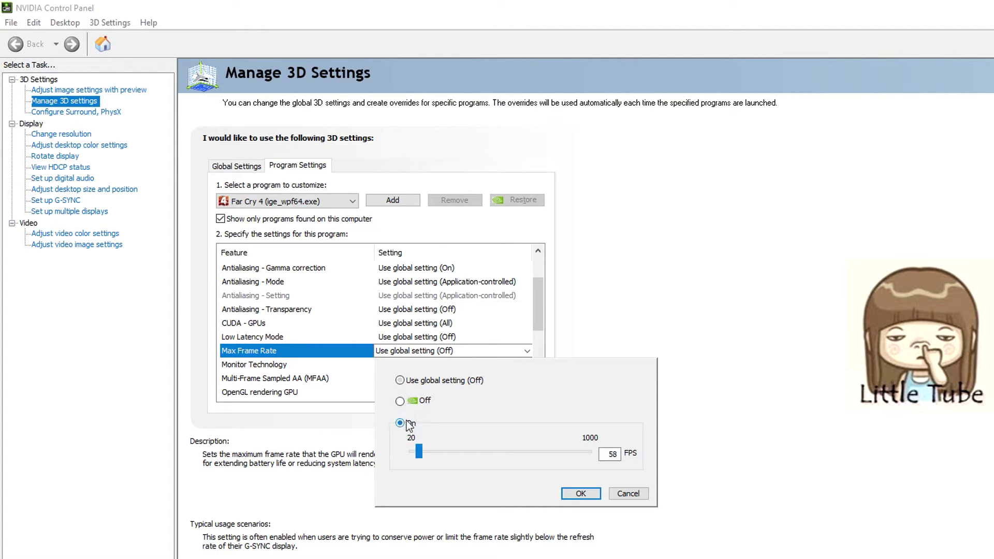
double_click(613, 454)
drag(419, 452, 417, 457)
click(400, 402)
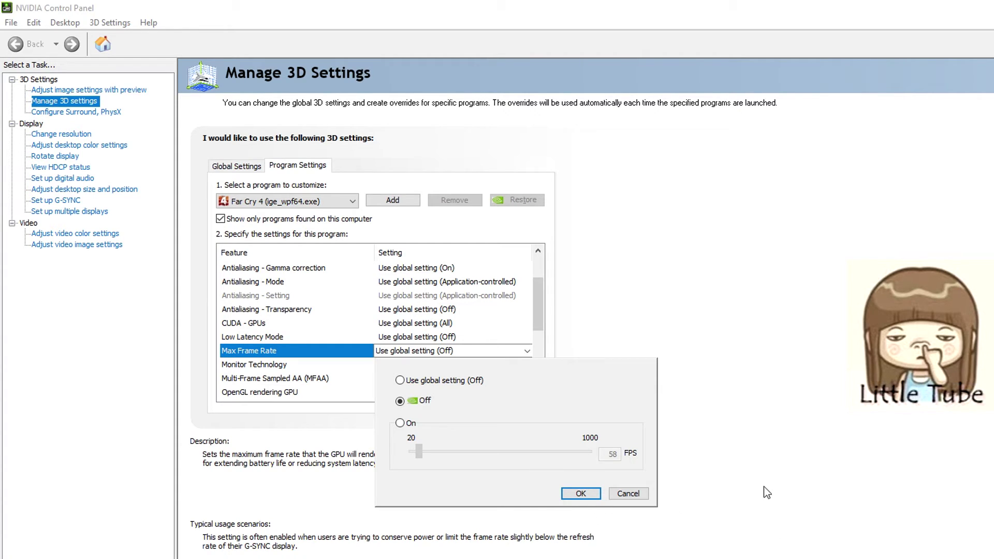
click(401, 380)
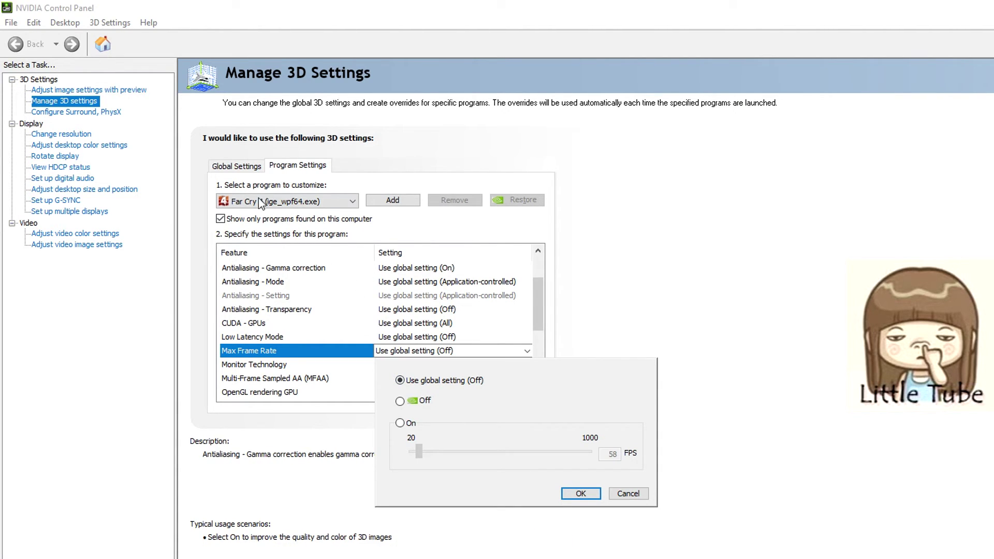
click(628, 494)
Step: Review the Max Frame Rate options in the global settings and close them without changing anything
click(244, 164)
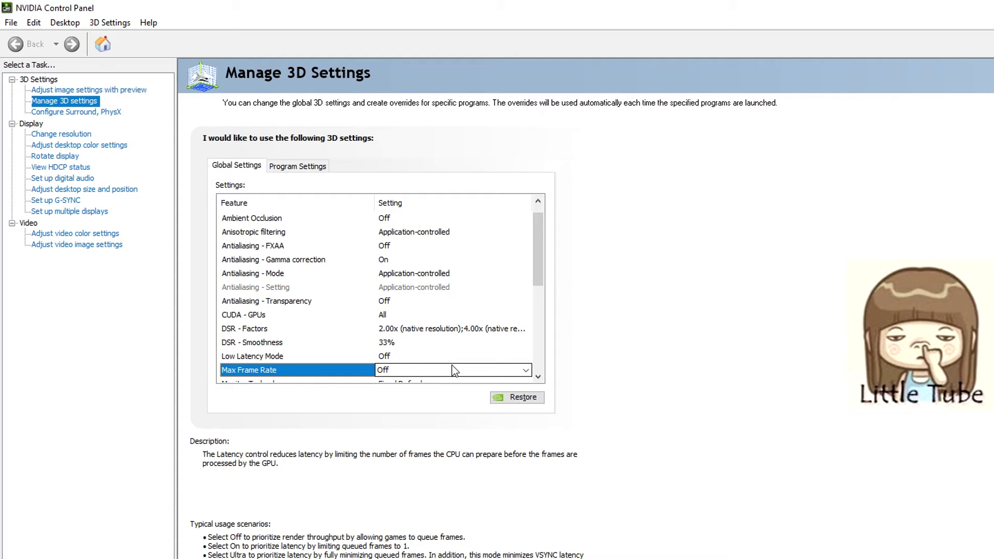
click(477, 370)
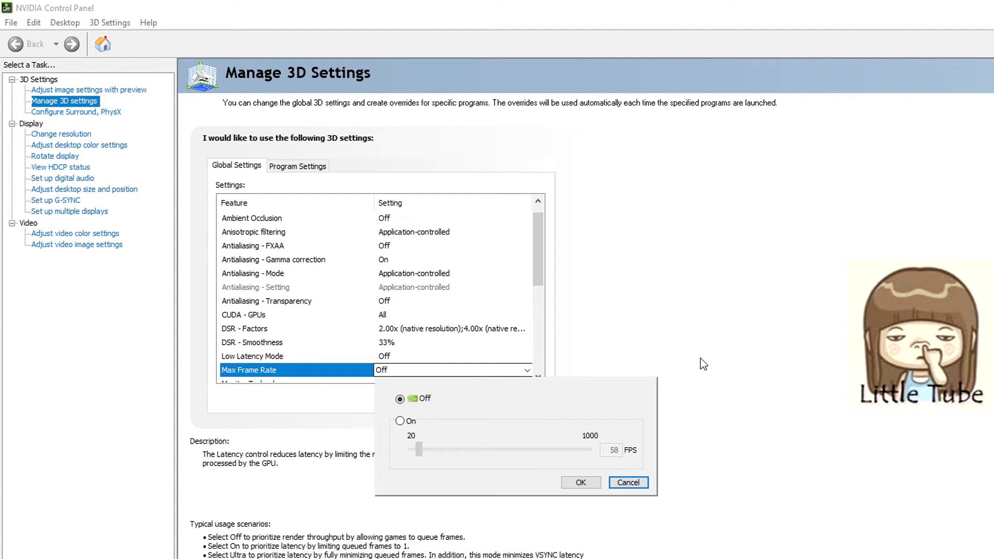
click(644, 484)
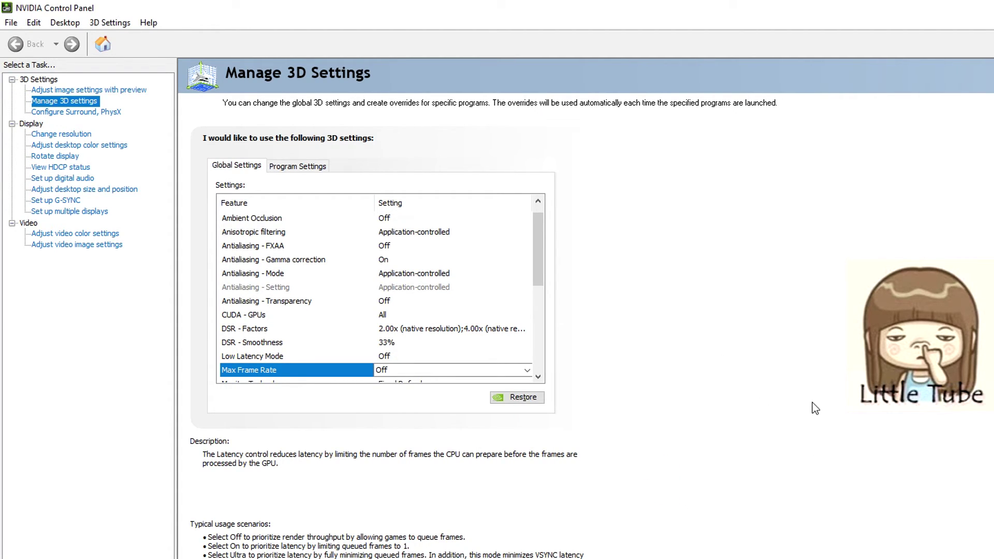